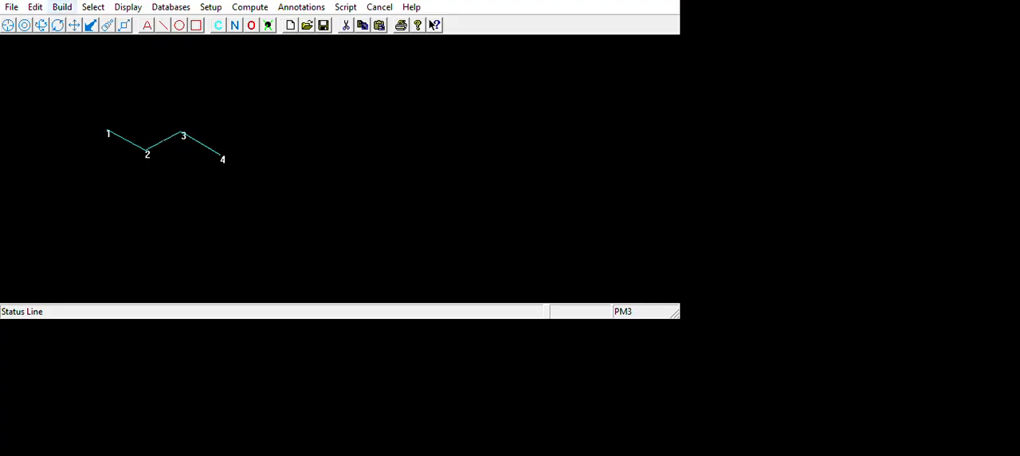
# Build a 3-D structure with hydrogens from the sketched four-carbon chain
pyautogui.click(62, 7)
pyautogui.click(122, 83)
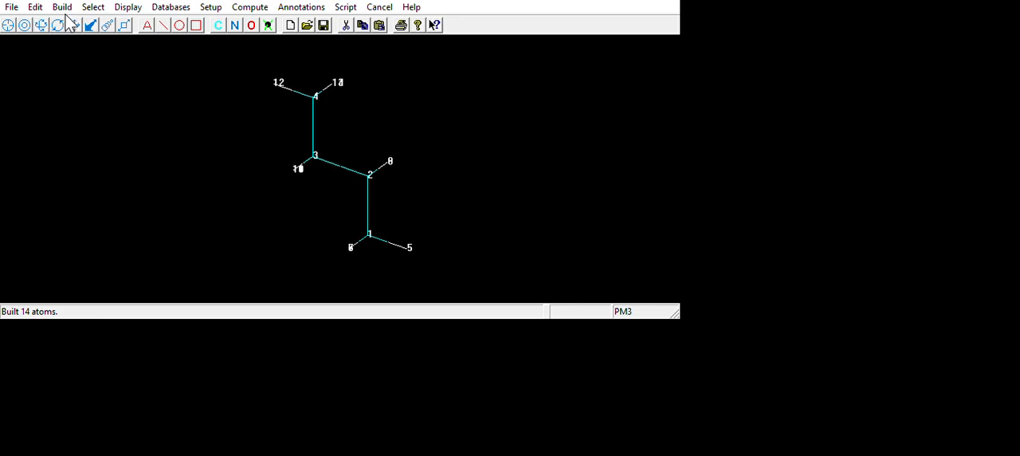
pyautogui.moveTo(343, 167); pyautogui.dragTo(406, 196)
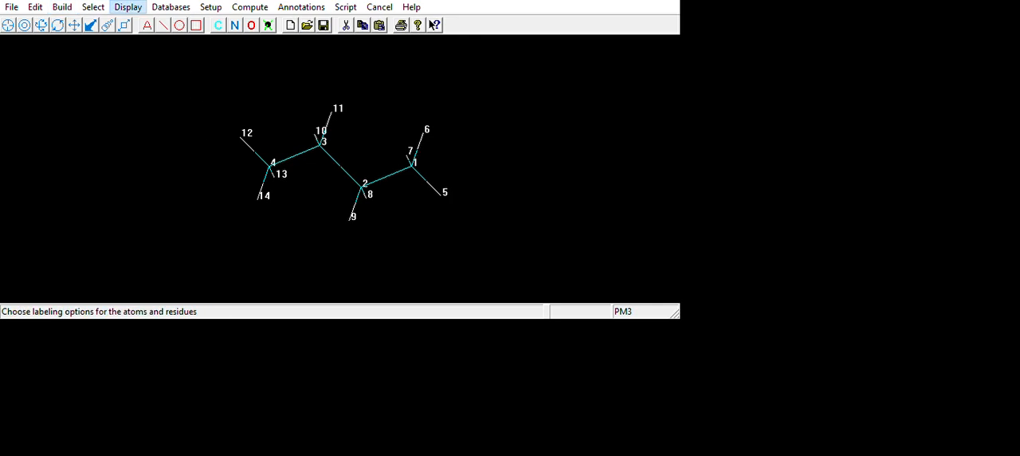
# Remove the atom labels and render the molecule as balls and cylinders
pyautogui.press('Return')
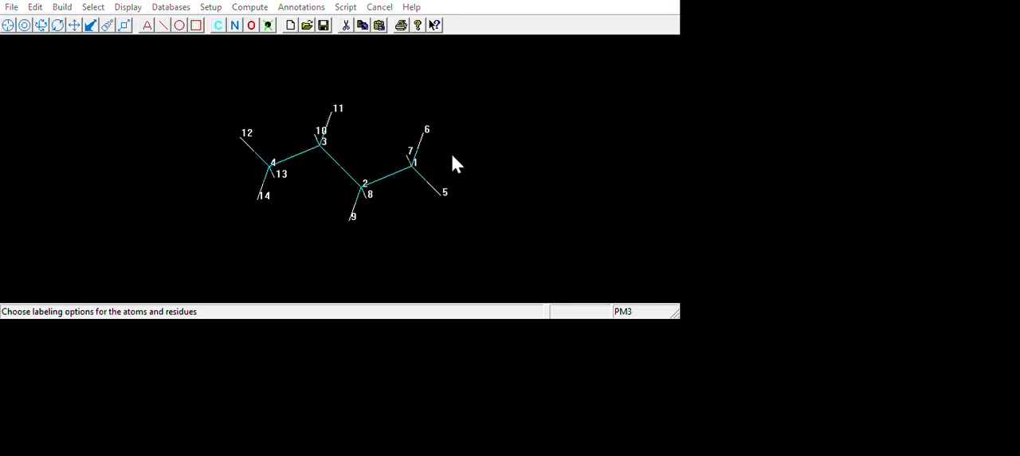
pyautogui.click(542, 333)
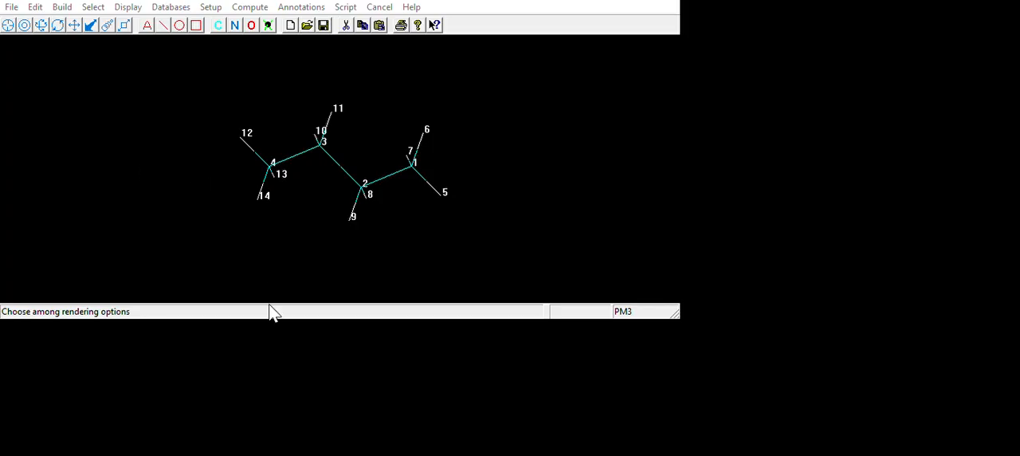
pyautogui.click(273, 323)
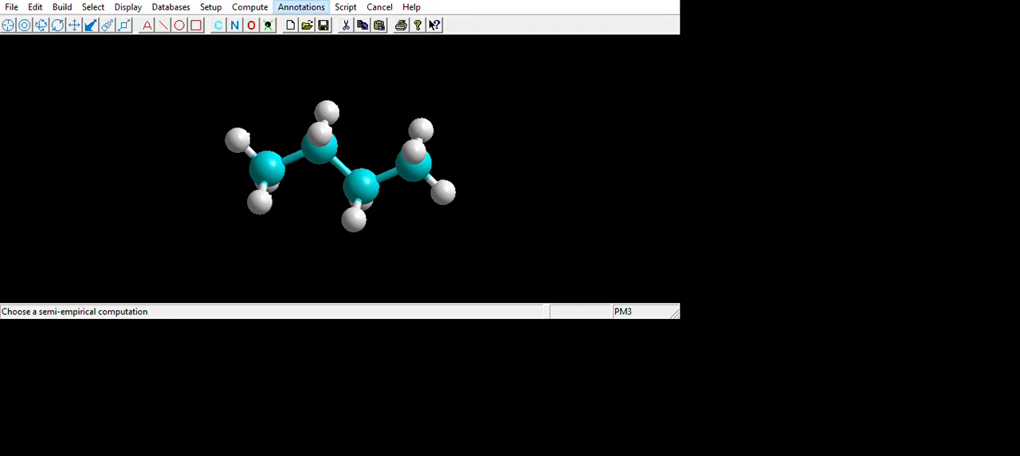
# Set up a PM3 semi-empirical calculation and optimize the molecule's geometry
pyautogui.click(918, 107)
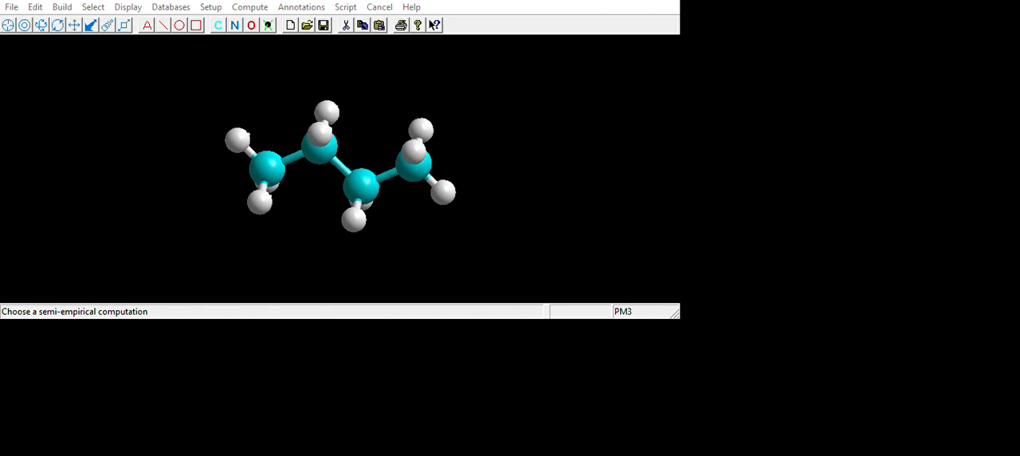
pyautogui.click(250, 7)
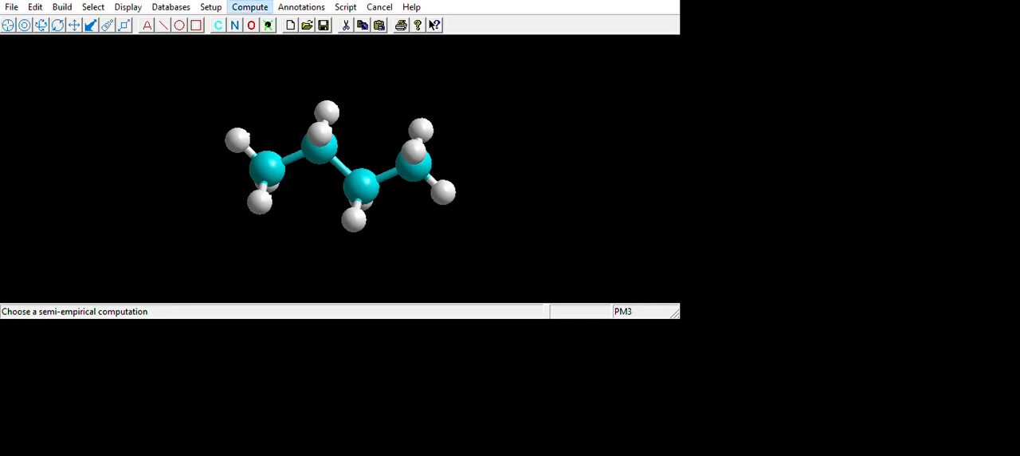
pyautogui.click(389, 89)
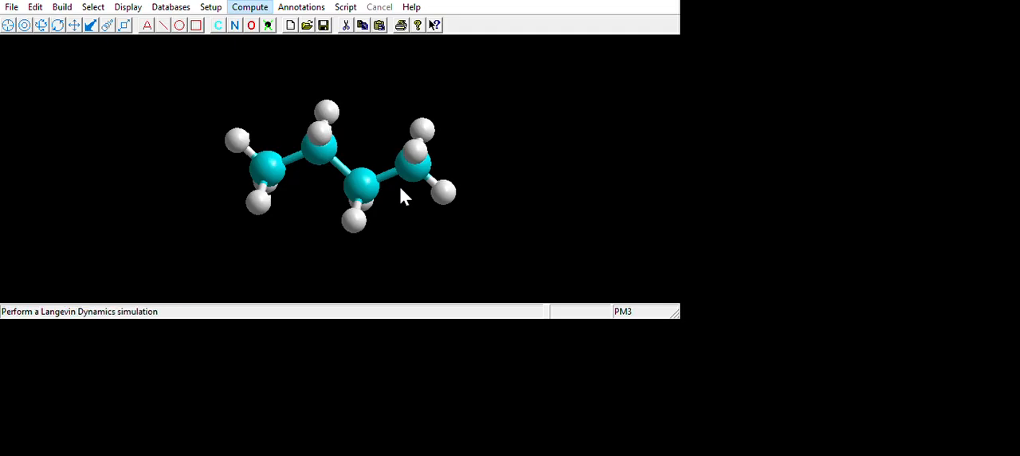
# Run the vibrational analysis on the optimized molecule, animate one of its normal modes, and stop the animation
pyautogui.click(436, 123)
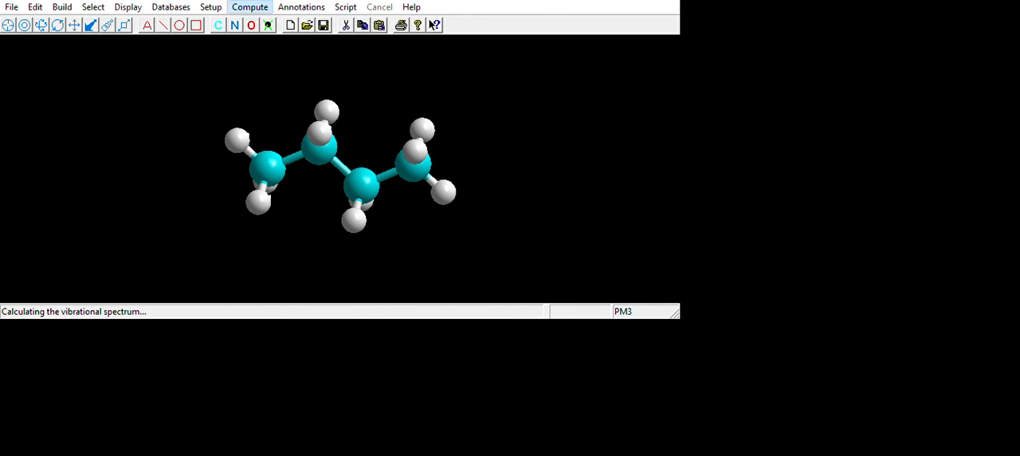
pyautogui.click(405, 427)
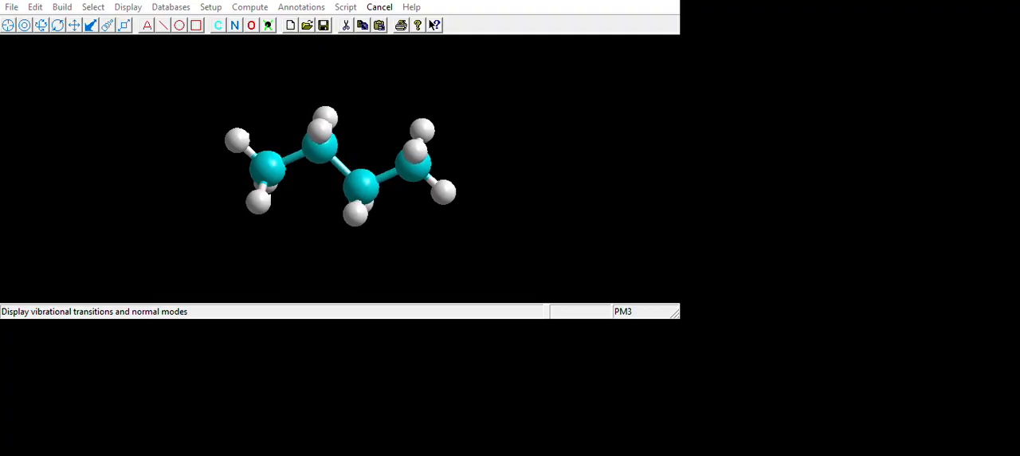
pyautogui.moveTo(670, 295); pyautogui.dragTo(619, 309)
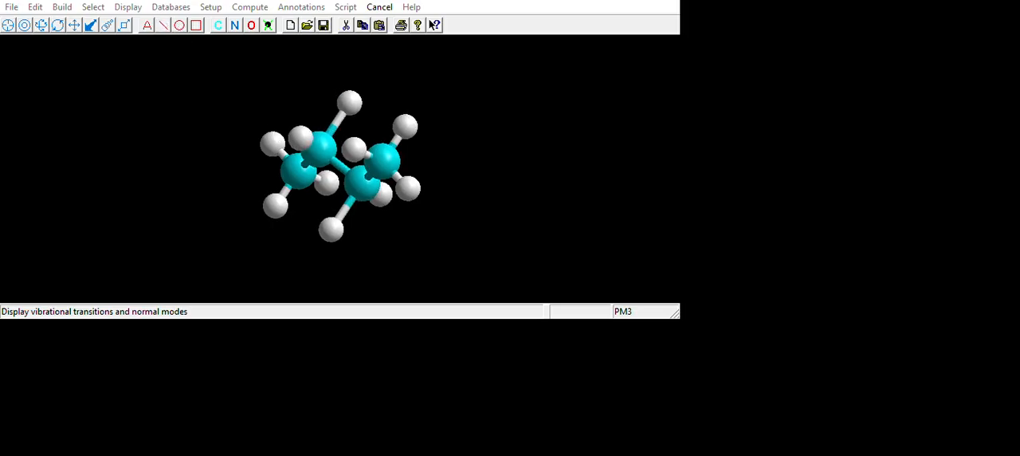
pyautogui.moveTo(340, 169); pyautogui.dragTo(340, 151)
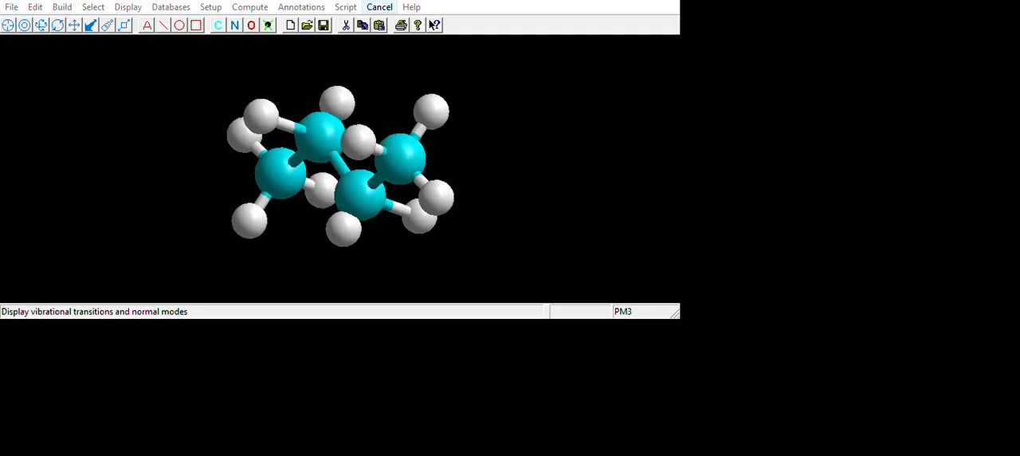
pyautogui.click(379, 6)
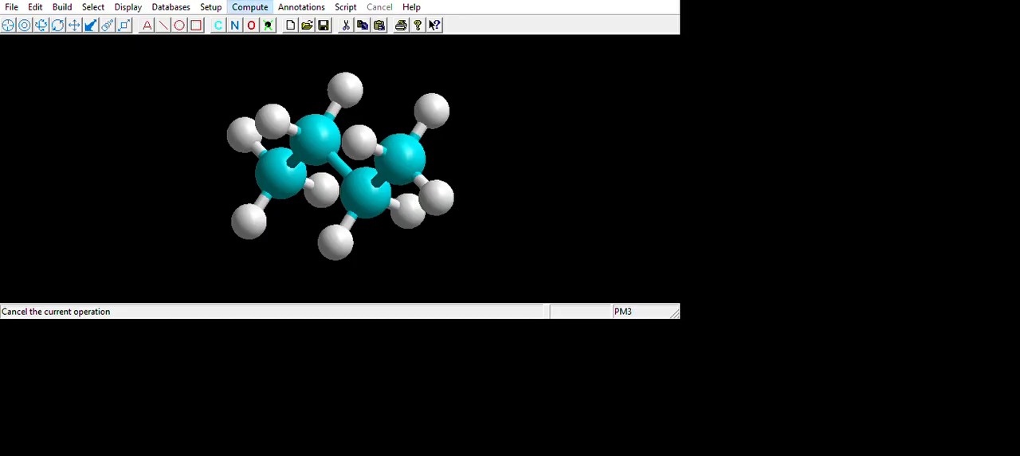
# Animate two further normal modes involving the inner CH2 hydrogens, stopping each animation after viewing it
pyautogui.click(407, 437)
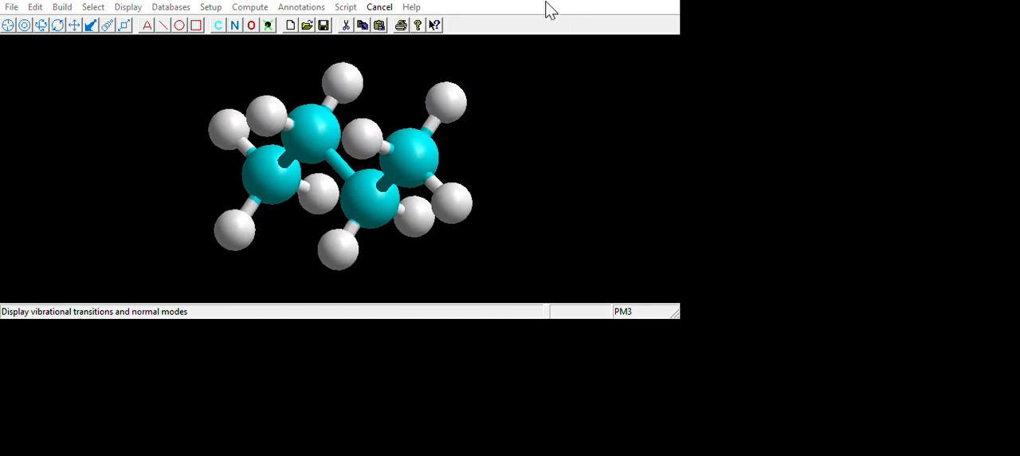
pyautogui.click(379, 6)
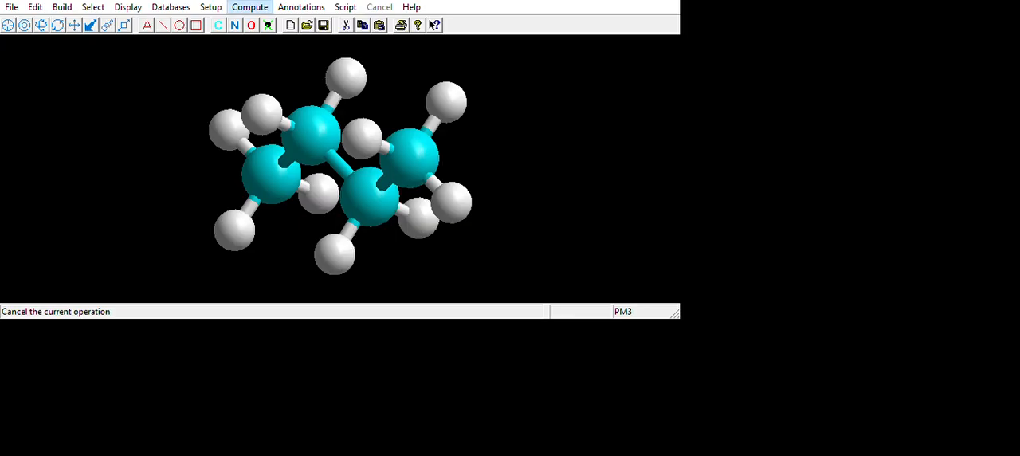
pyautogui.click(421, 422)
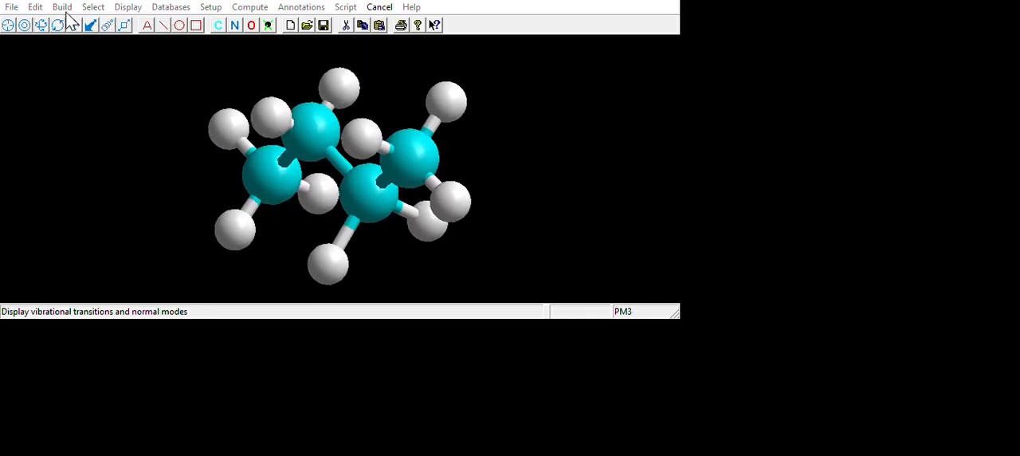
pyautogui.moveTo(335, 219); pyautogui.dragTo(411, 220)
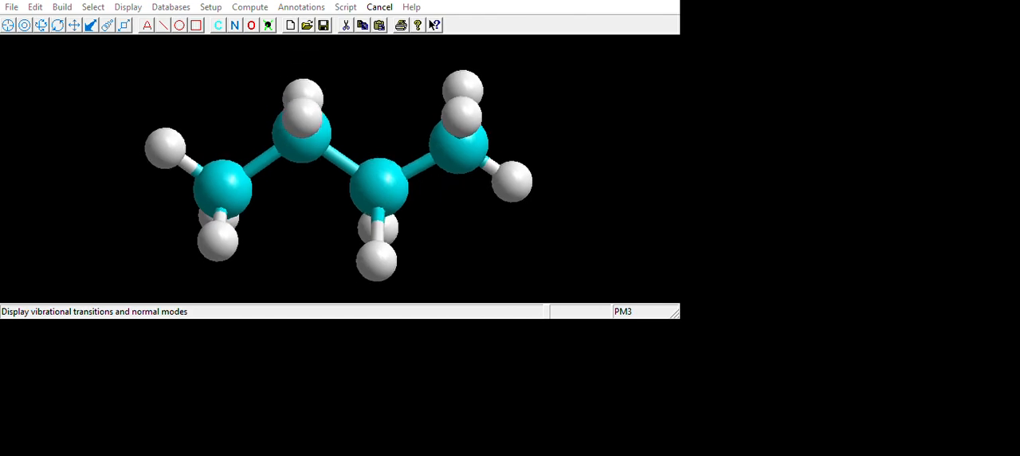
pyautogui.click(379, 6)
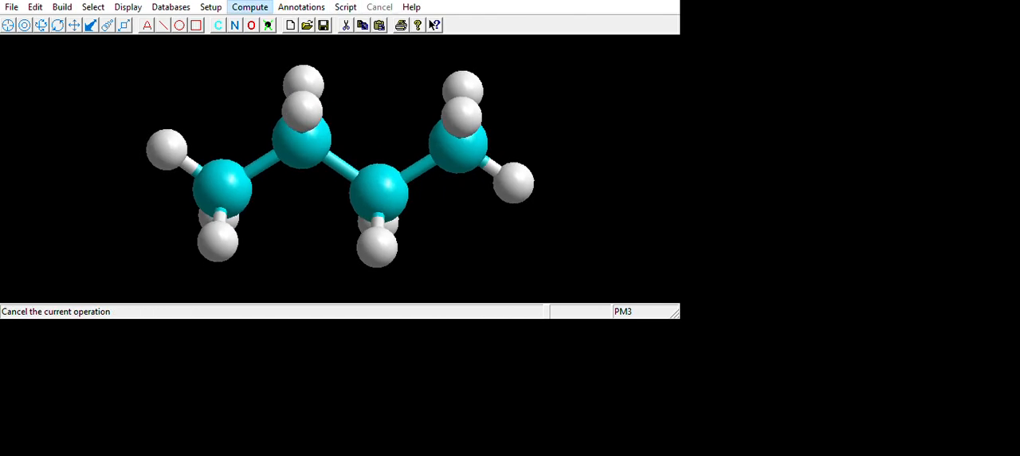
# Animate another two normal modes in turn to compare the motion of the inner CH2 groups, stopping each one
pyautogui.click(250, 7)
pyautogui.click(404, 435)
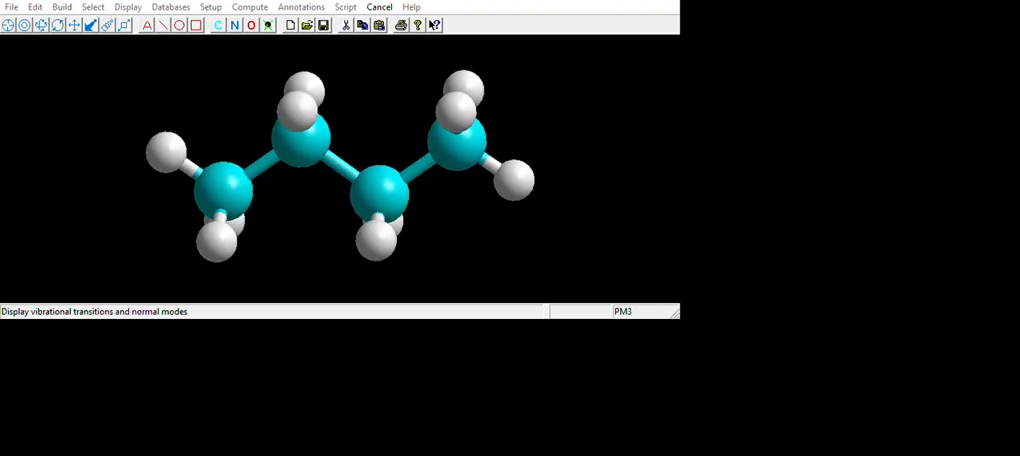
pyautogui.click(379, 7)
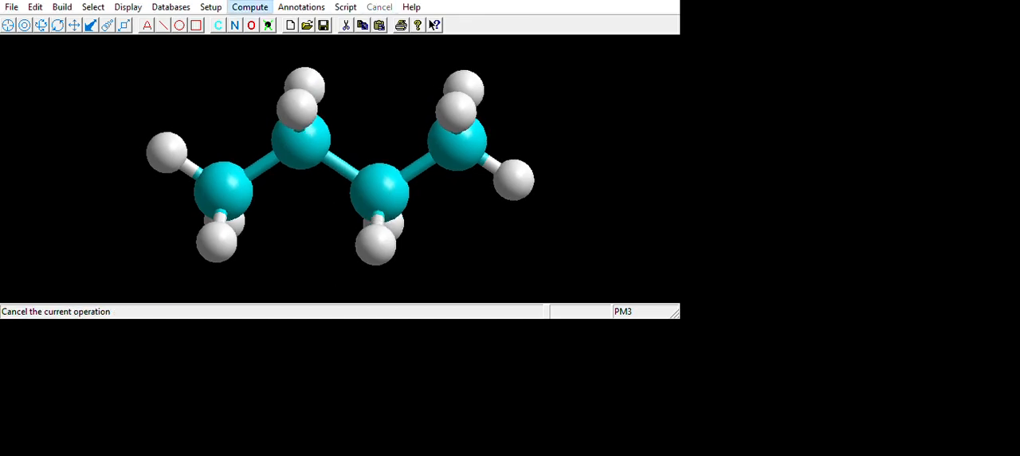
pyautogui.click(249, 7)
pyautogui.click(390, 438)
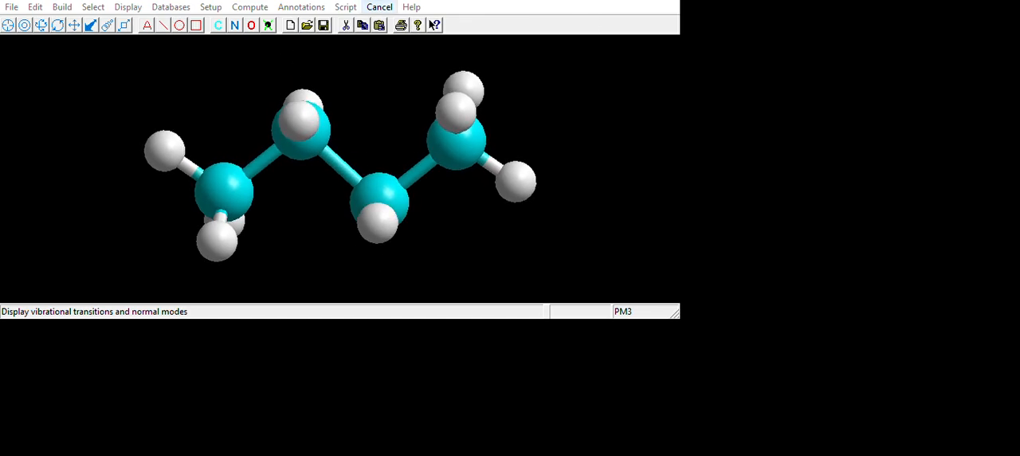
pyautogui.click(379, 6)
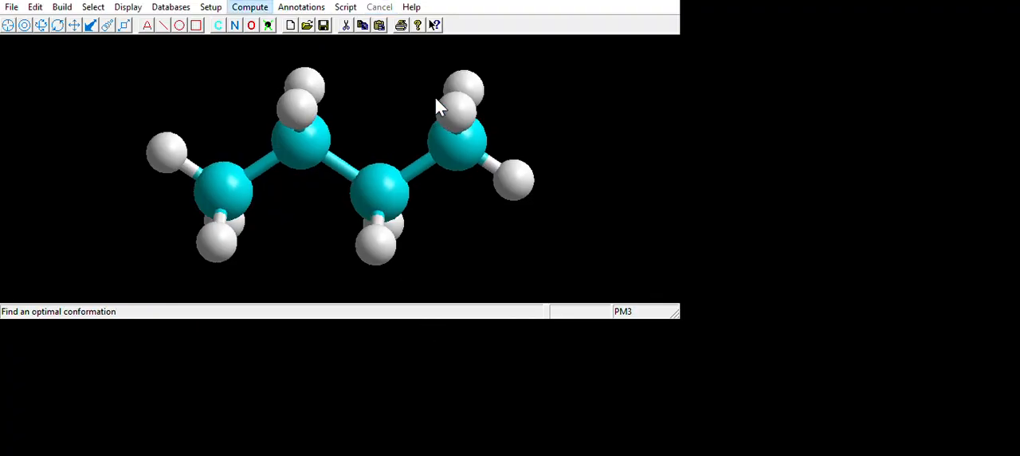
# Animate a normal mode of the inner CH2 groups and one of the terminal CH3 groups, stopping each one
pyautogui.click(402, 428)
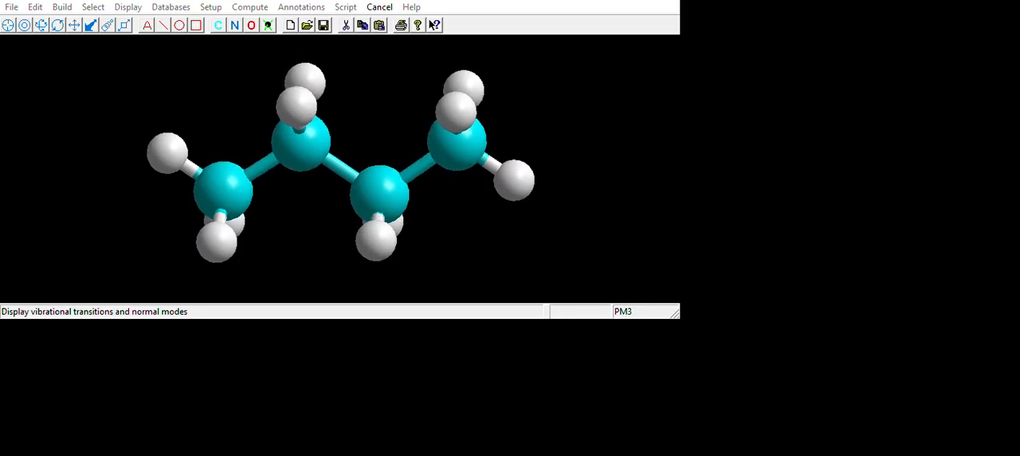
pyautogui.click(379, 6)
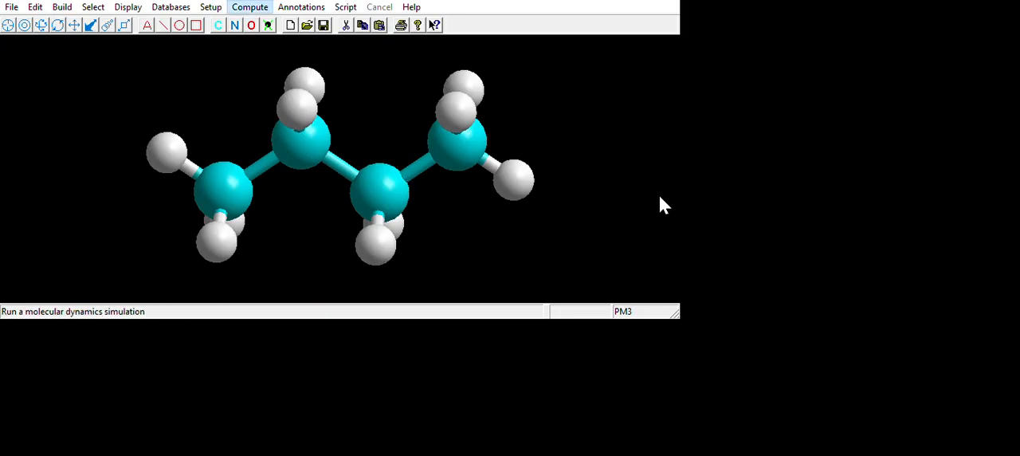
pyautogui.click(279, 59)
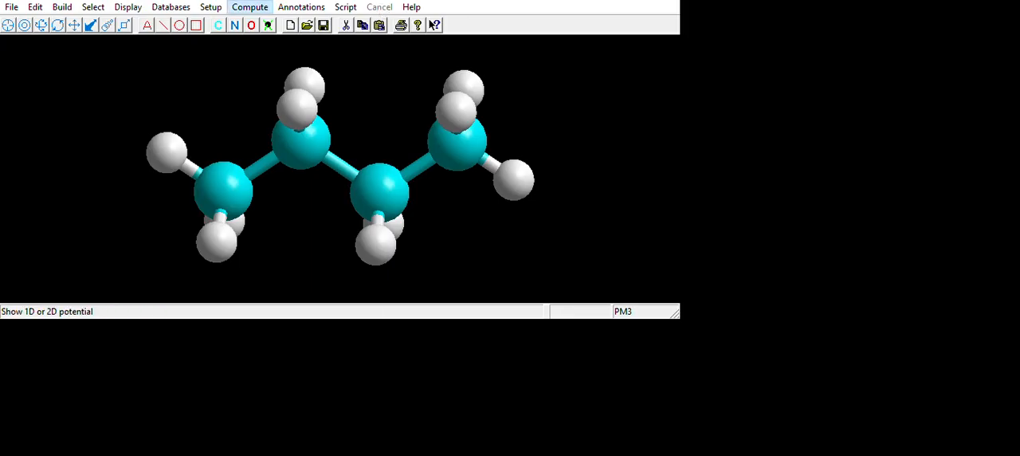
pyautogui.click(422, 435)
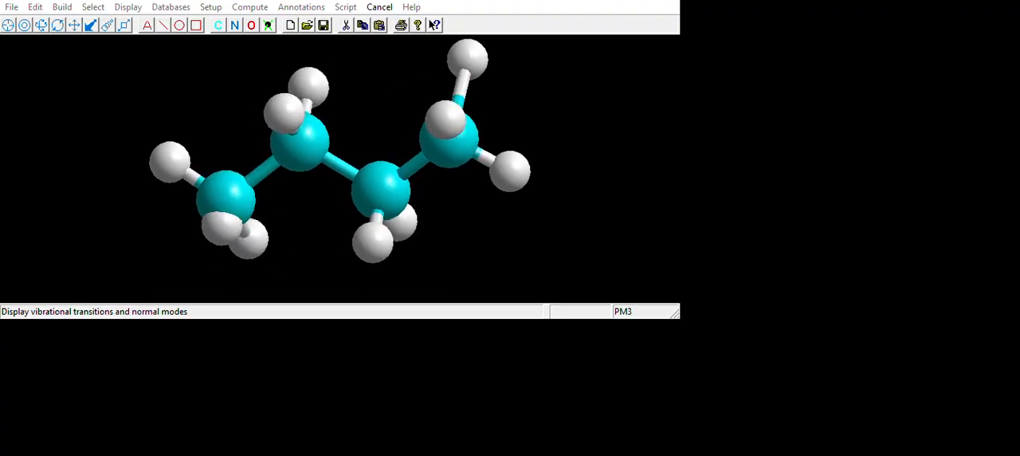
pyautogui.click(379, 6)
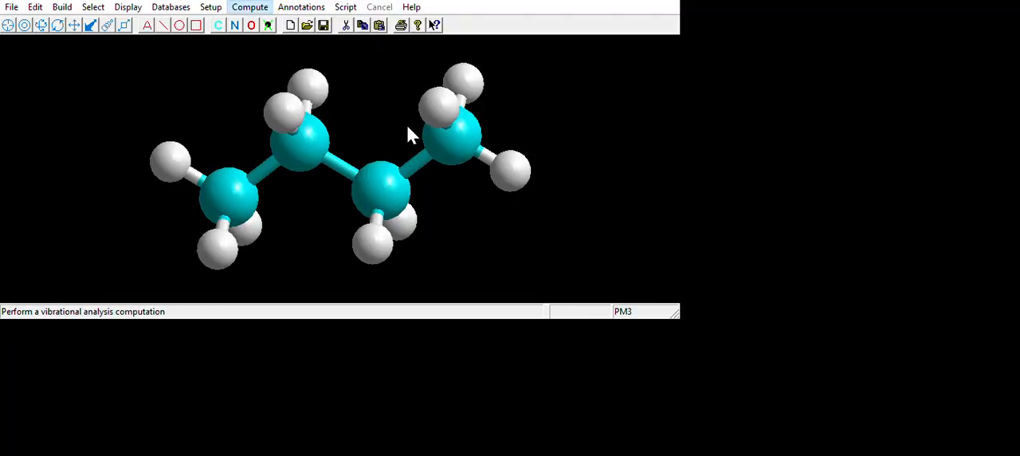
# Animate normal modes that mainly deform the terminal CH3 groups, and stop the animation after examining the motion
pyautogui.click(407, 434)
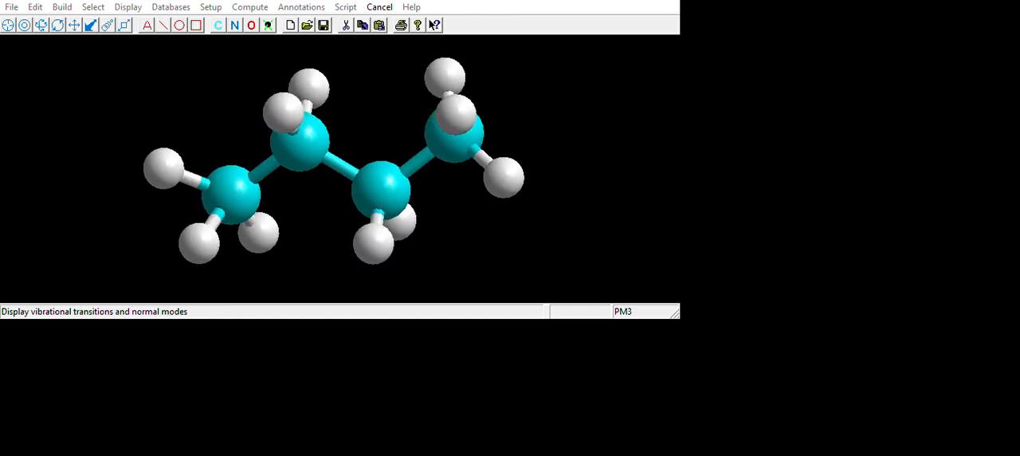
pyautogui.moveTo(343, 168); pyautogui.dragTo(263, 195)
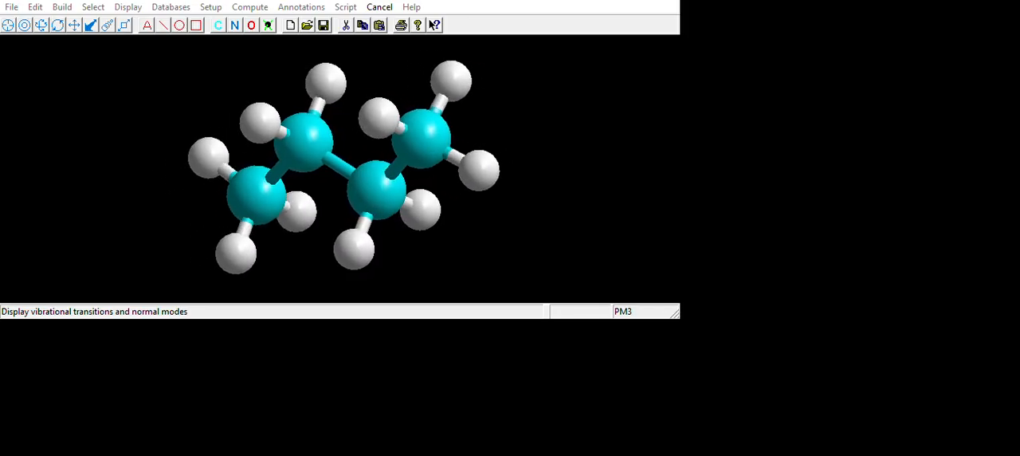
pyautogui.click(379, 6)
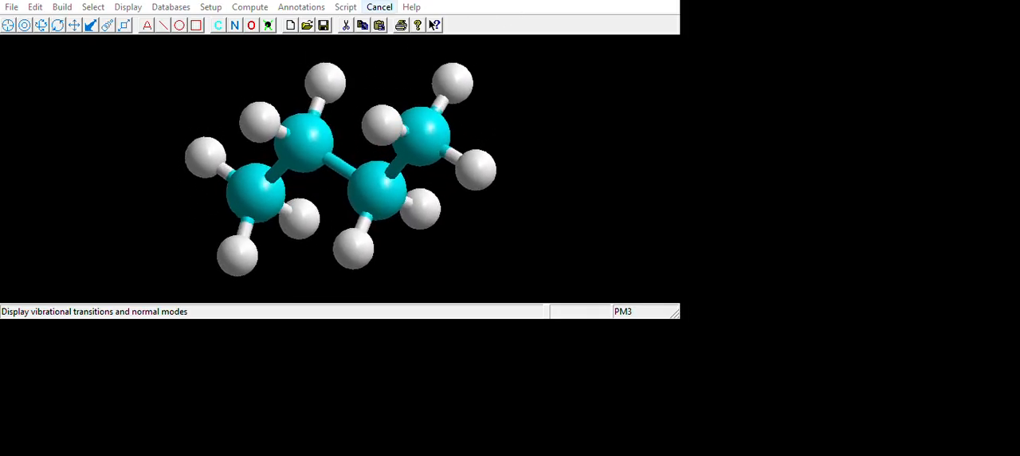
pyautogui.click(379, 7)
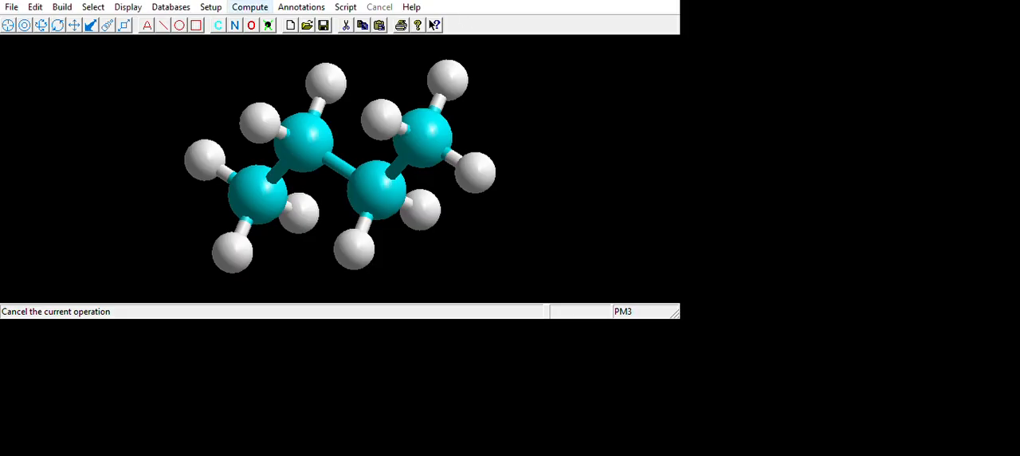
# Animate a normal mode that moves the carbon skeleton, stop it, and start the animation of another mode
pyautogui.click(388, 433)
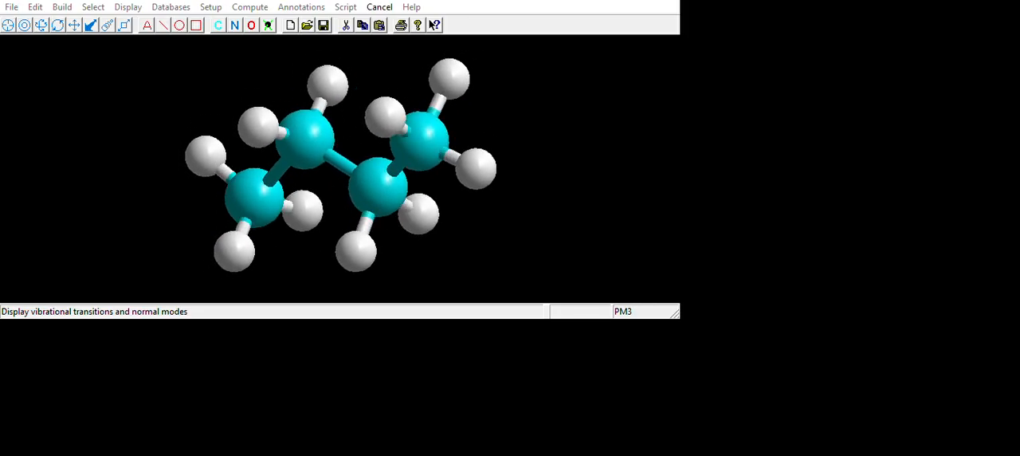
pyautogui.click(379, 7)
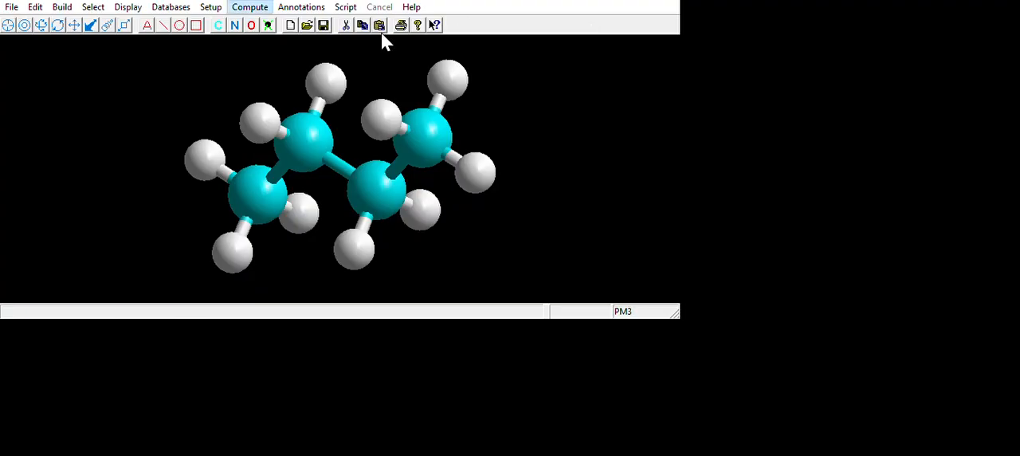
pyautogui.click(395, 439)
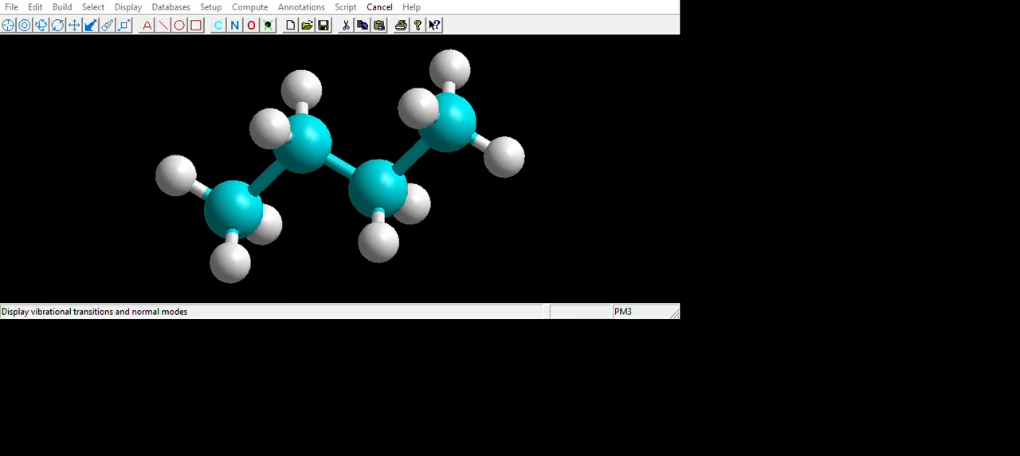
# Stop the running animation, then animate two more normal modes in turn, including one that moves the terminal CH3 hydrogens, stopping each one
pyautogui.click(379, 6)
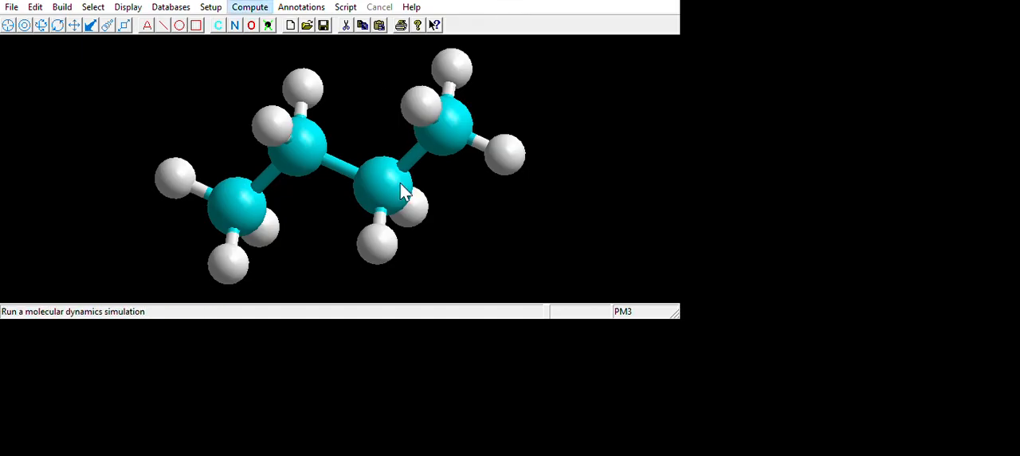
pyautogui.click(398, 423)
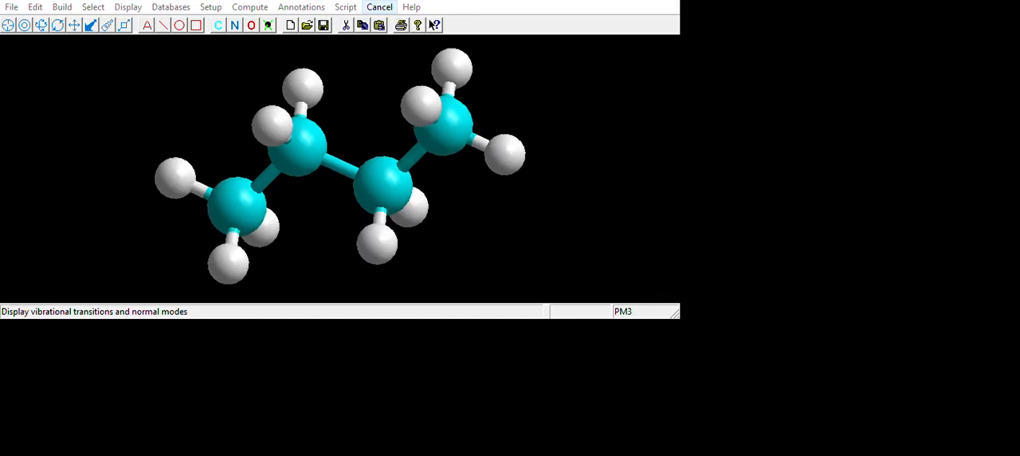
pyautogui.click(379, 7)
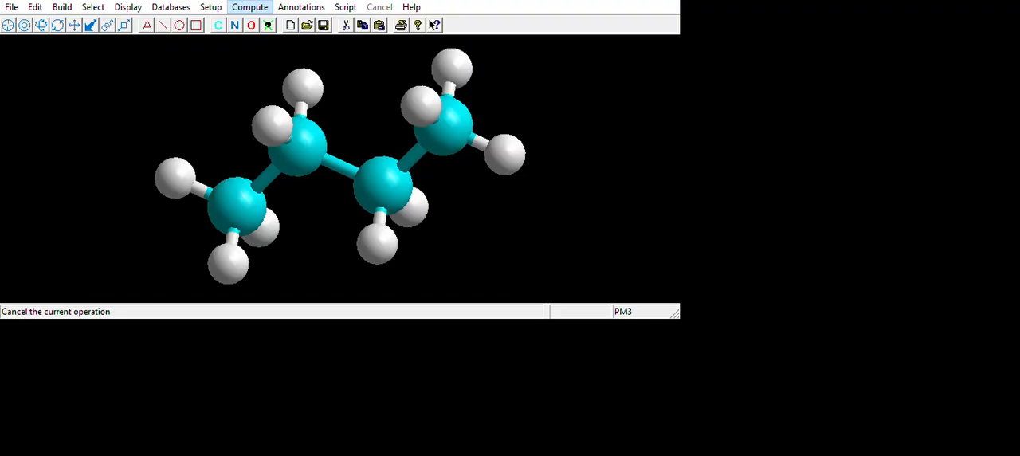
pyautogui.click(464, 433)
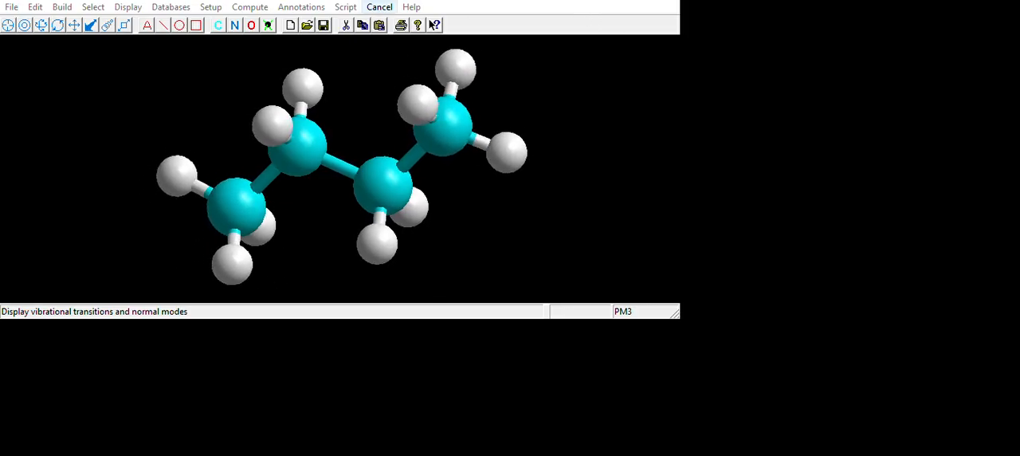
pyautogui.click(380, 7)
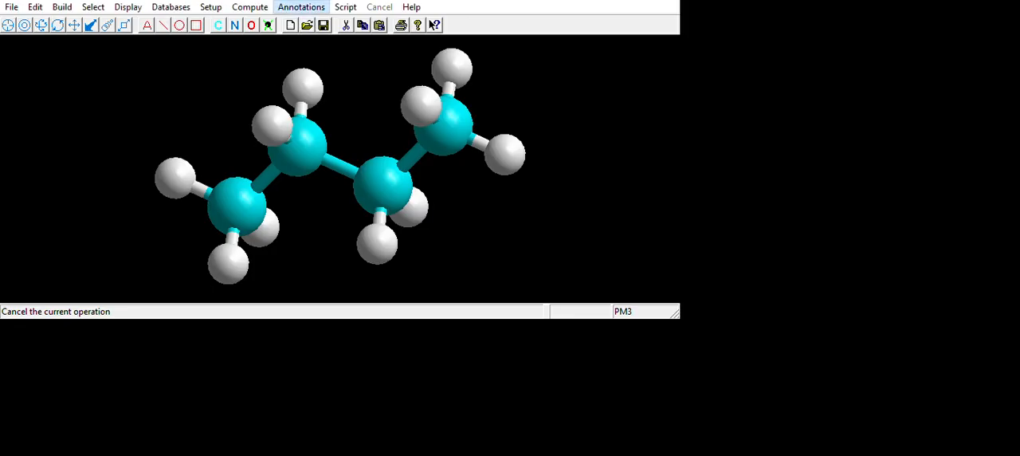
# Animate a normal mode that moves the terminal CH3 groups relative to the inner CH2 groups, and stop the animation
pyautogui.click(423, 445)
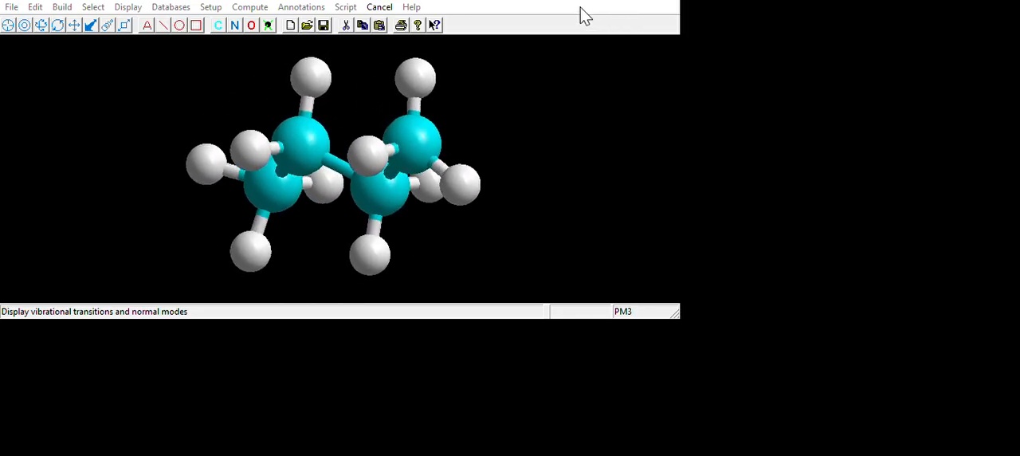
pyautogui.click(379, 7)
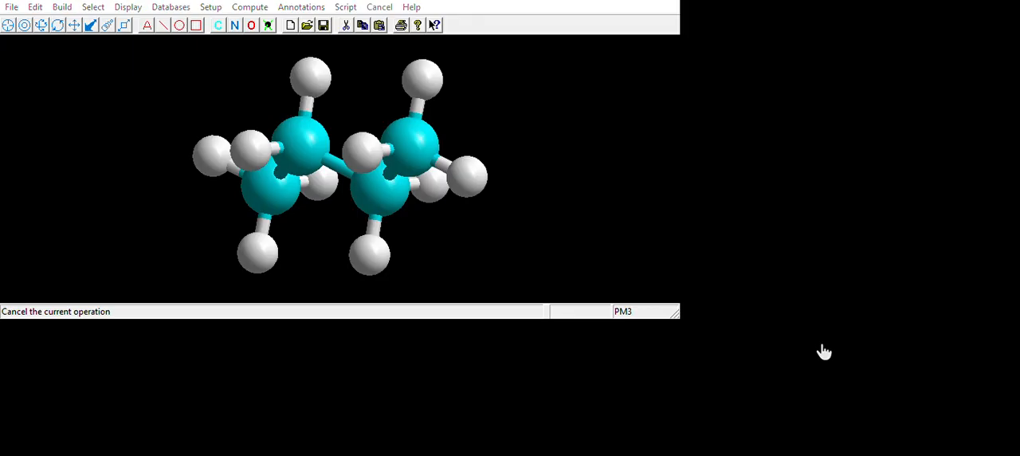
pyautogui.press('Tab')
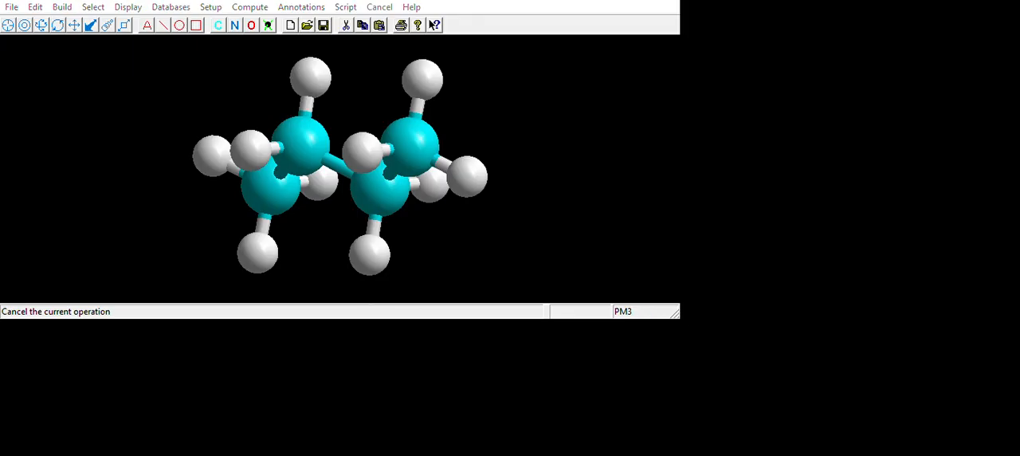